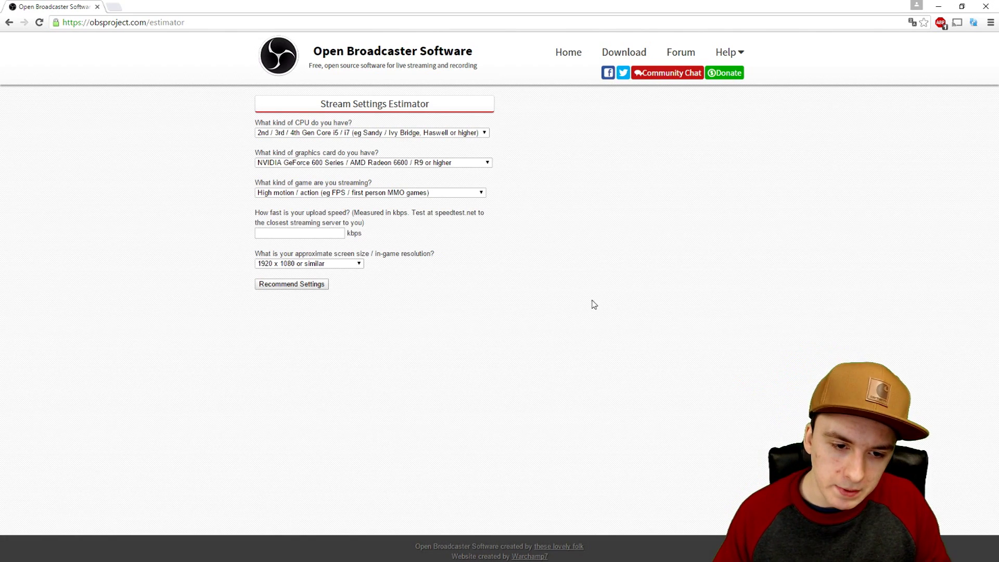
Answer the estimator's hardware questions: 2nd/3rd/4th Gen Core i5/i7, NVIDIA GeForce 600 Series, High motion game
click(418, 133)
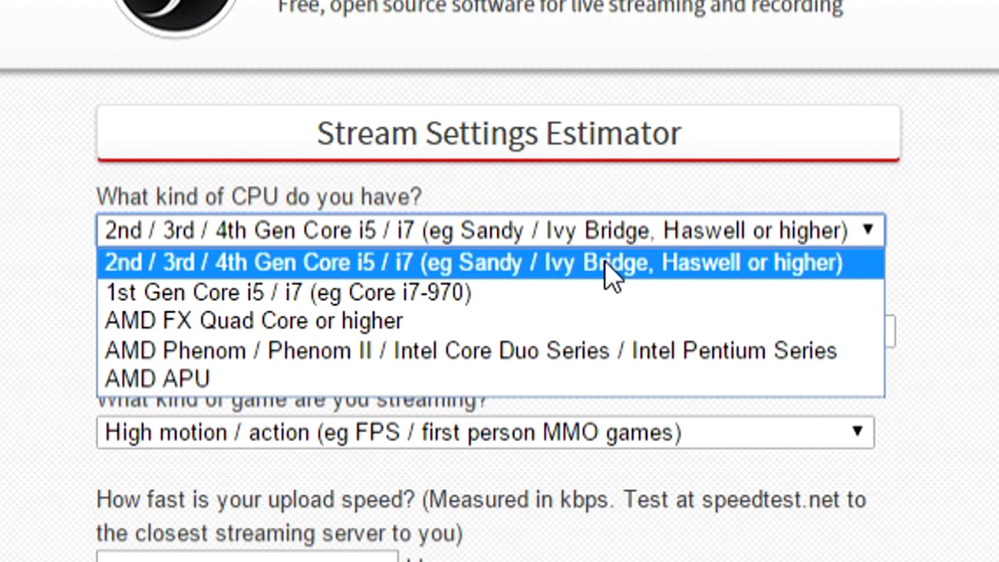
click(590, 271)
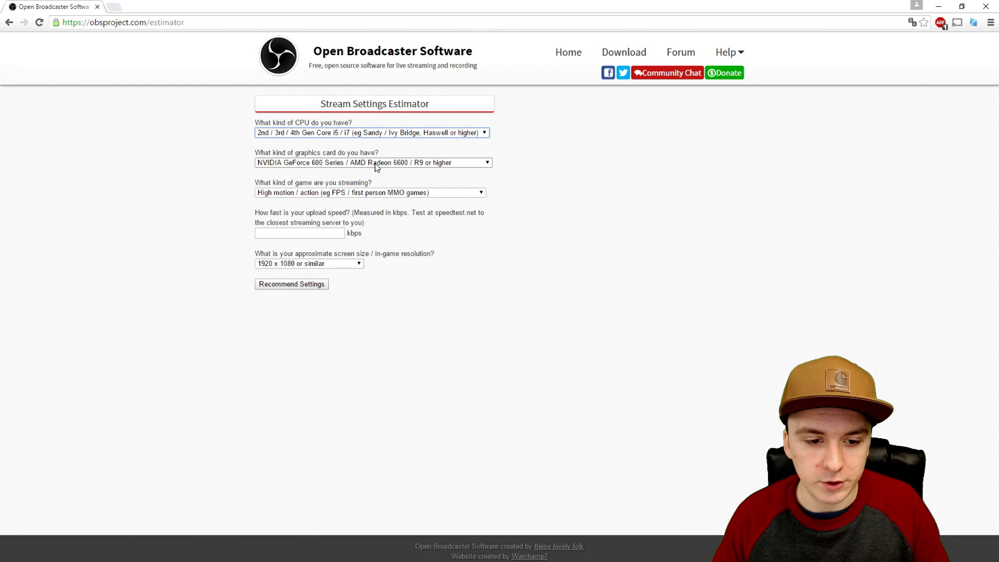
click(498, 331)
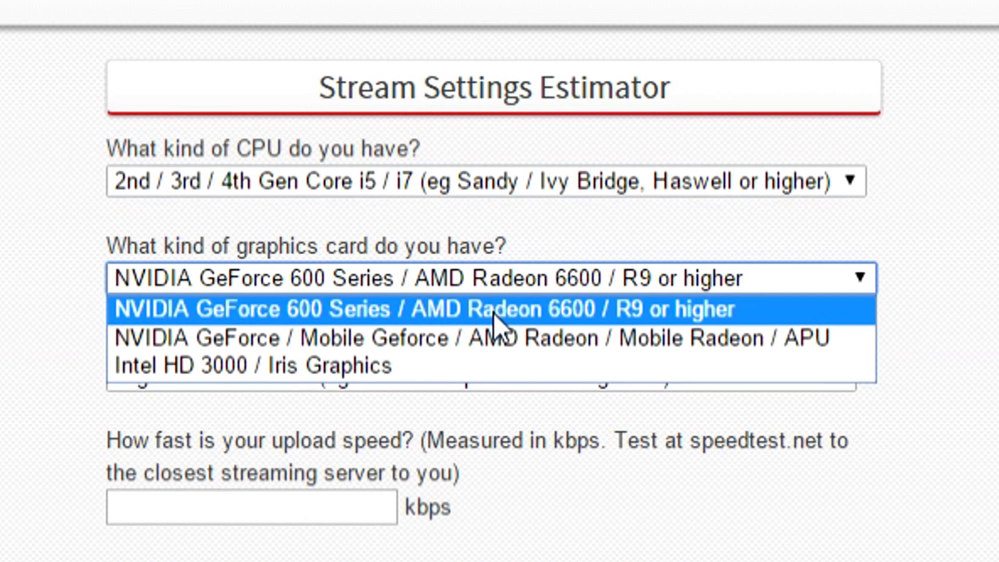
click(493, 313)
click(536, 279)
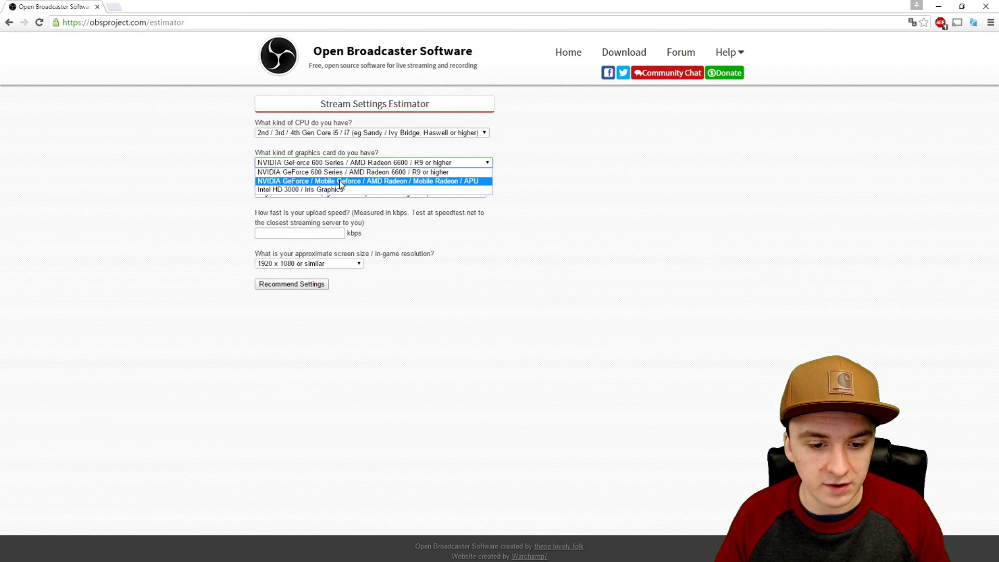
click(376, 174)
click(326, 192)
click(327, 192)
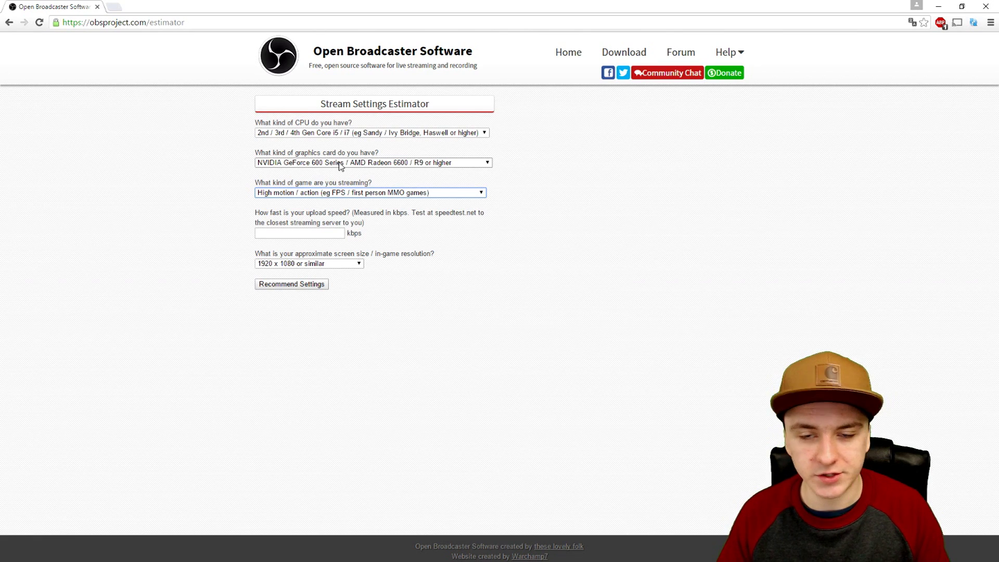
click(310, 195)
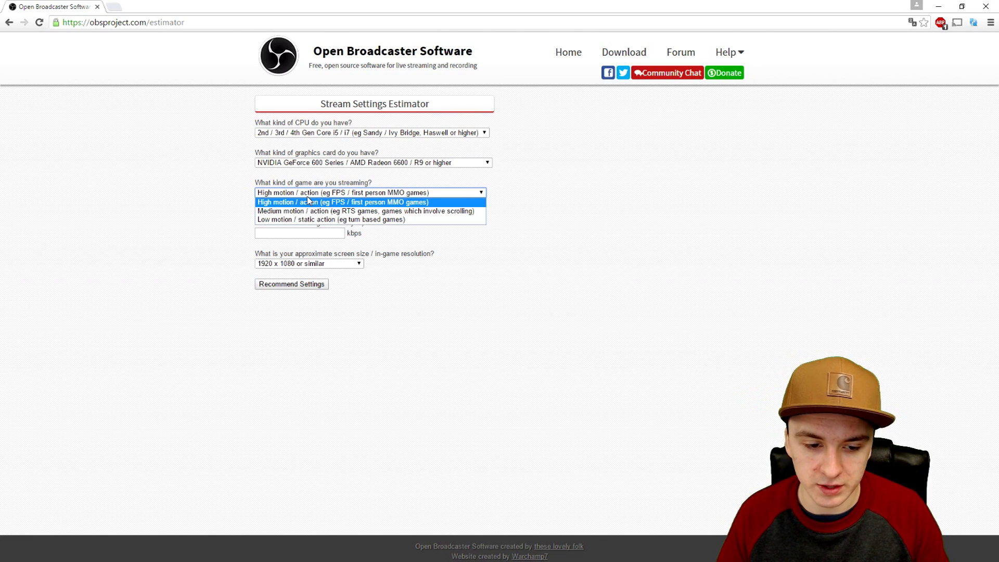
click(307, 202)
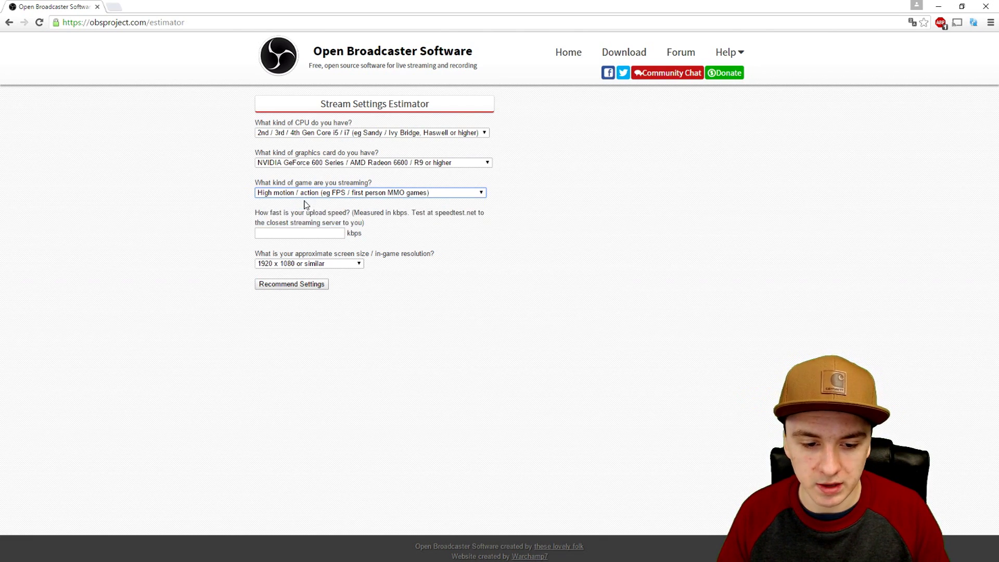
Enter 3200 kbps as the upload speed, replacing the trial values 2500, 3400 and 4700
click(295, 234)
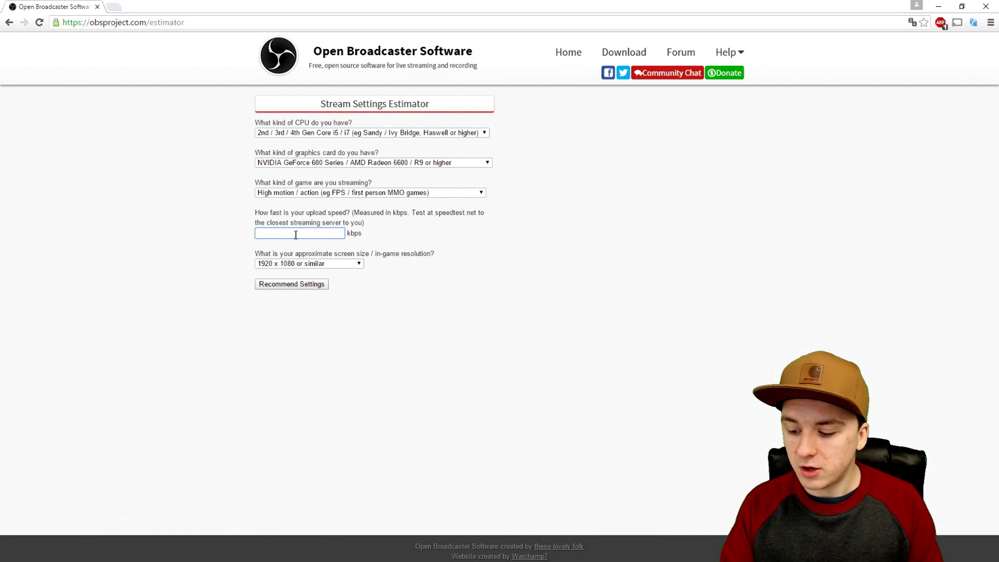
text(2500)
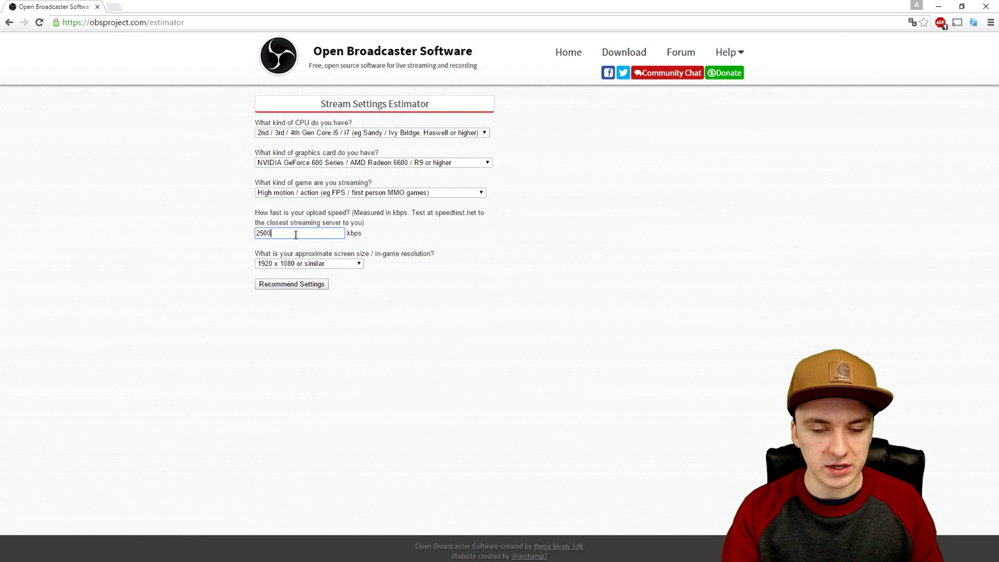
key(BackSpace)
key(BackSpace)
key(BackSpace)
key(BackSpace)
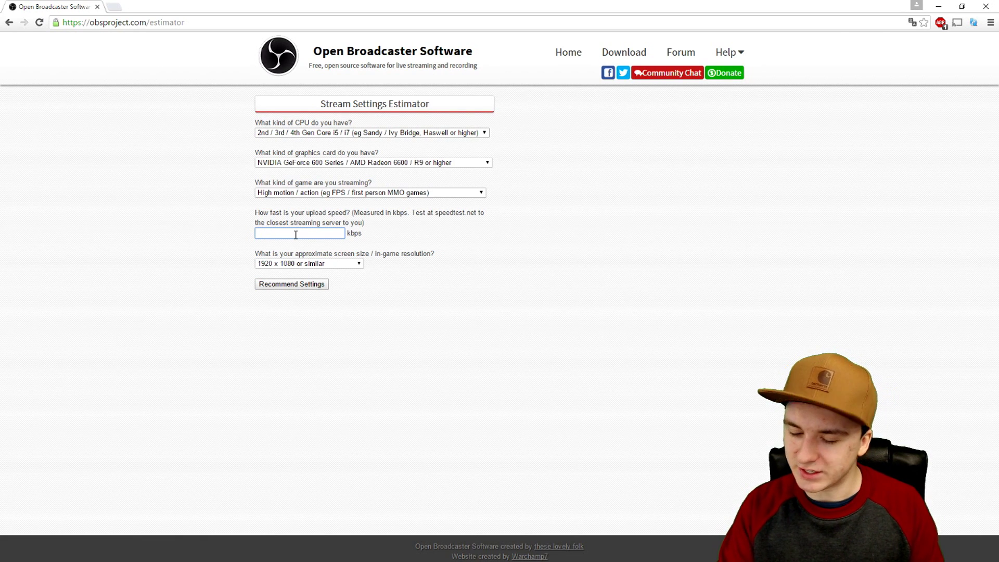
text(34)
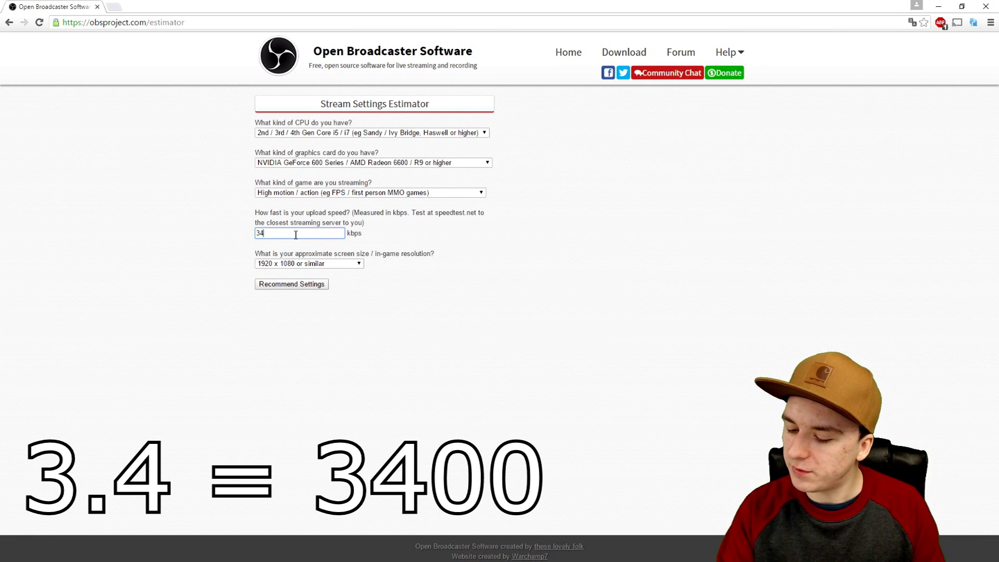
text(00)
key(BackSpace)
key(BackSpace)
key(BackSpace)
key(BackSpace)
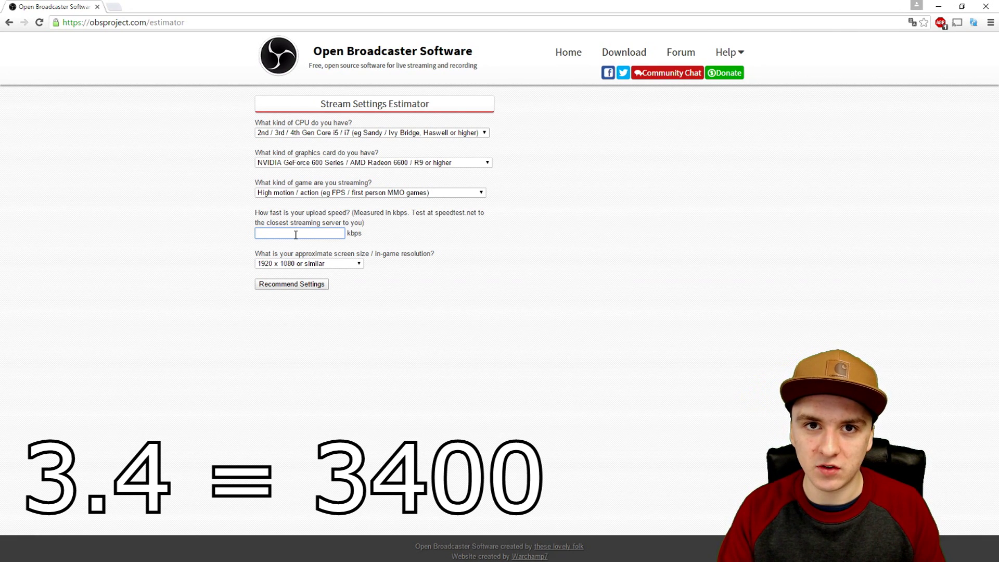
text(4700)
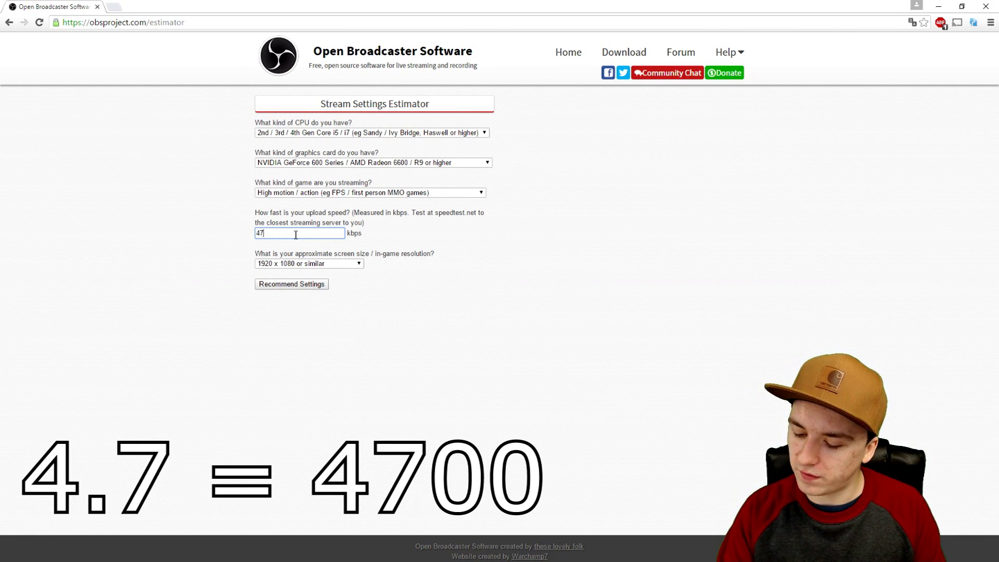
key(BackSpace)
key(BackSpace)
key(BackSpace)
key(BackSpace)
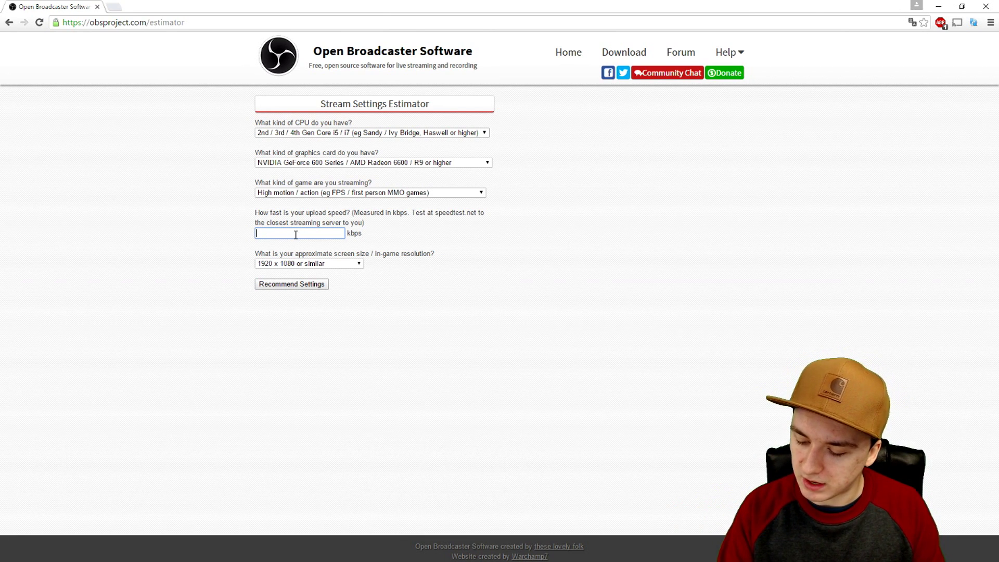
text(3200)
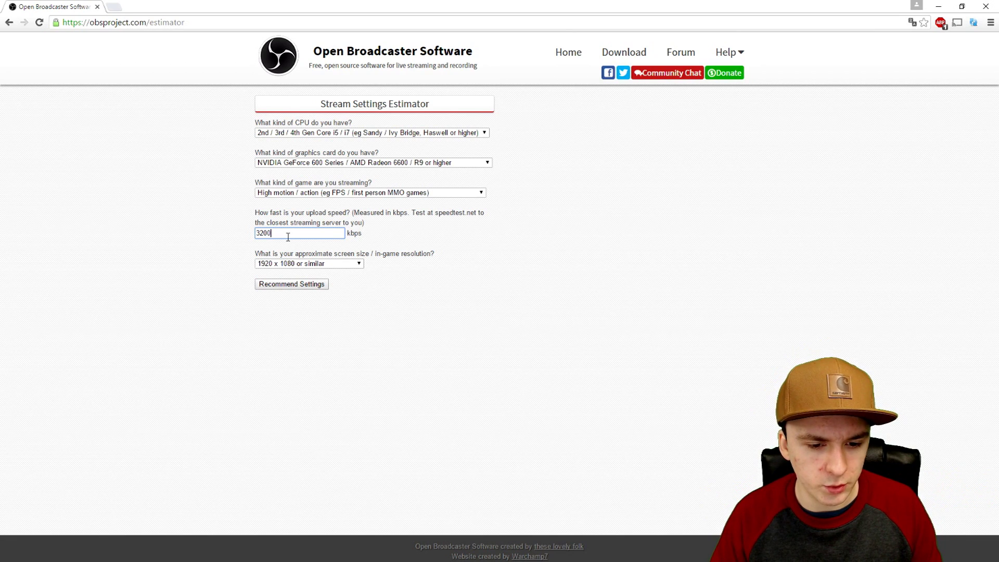
click(304, 266)
Keep the 1920 x 1080 or similar resolution and generate recommendations: FPS 30, bitrate and buffer 2800
click(306, 270)
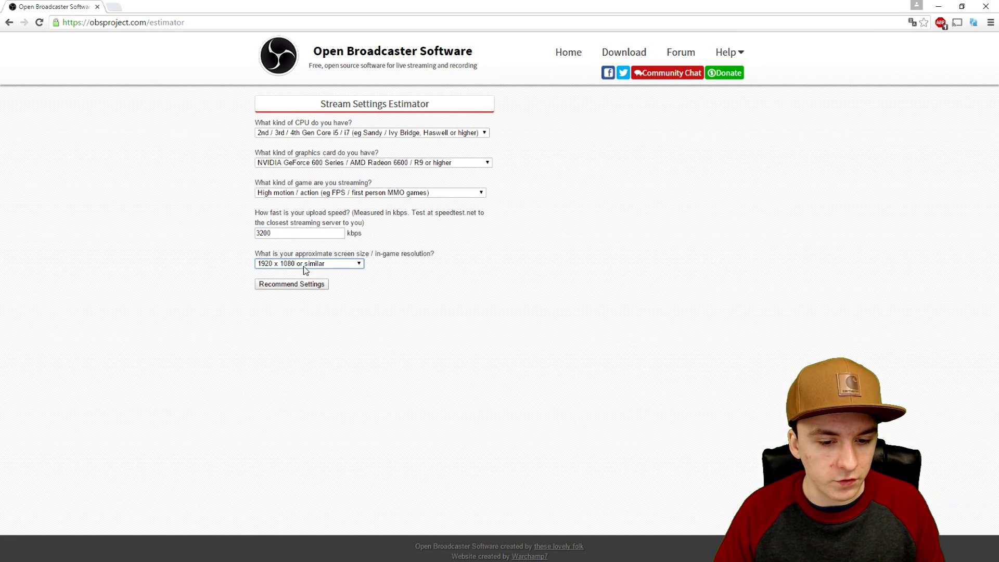
click(305, 267)
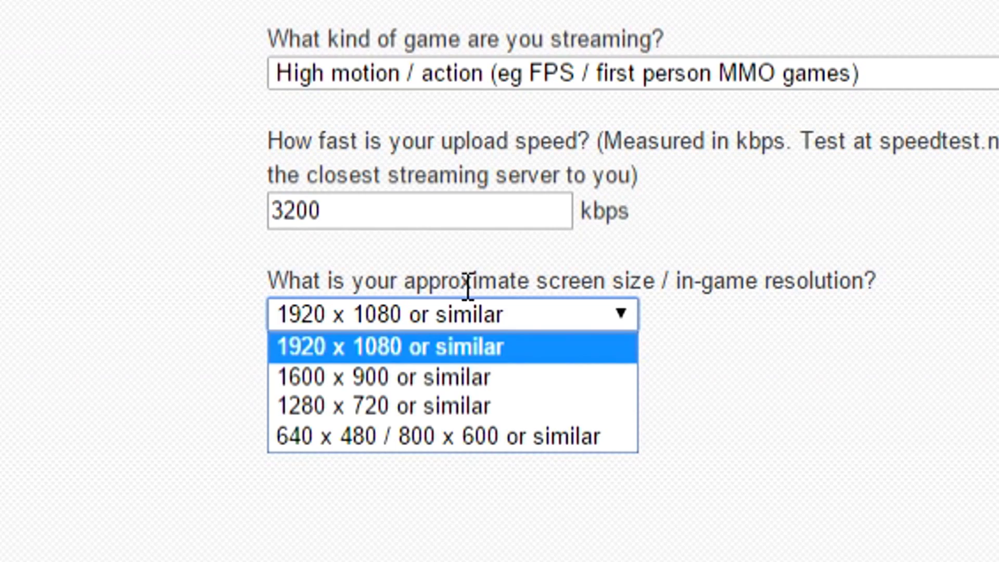
click(390, 346)
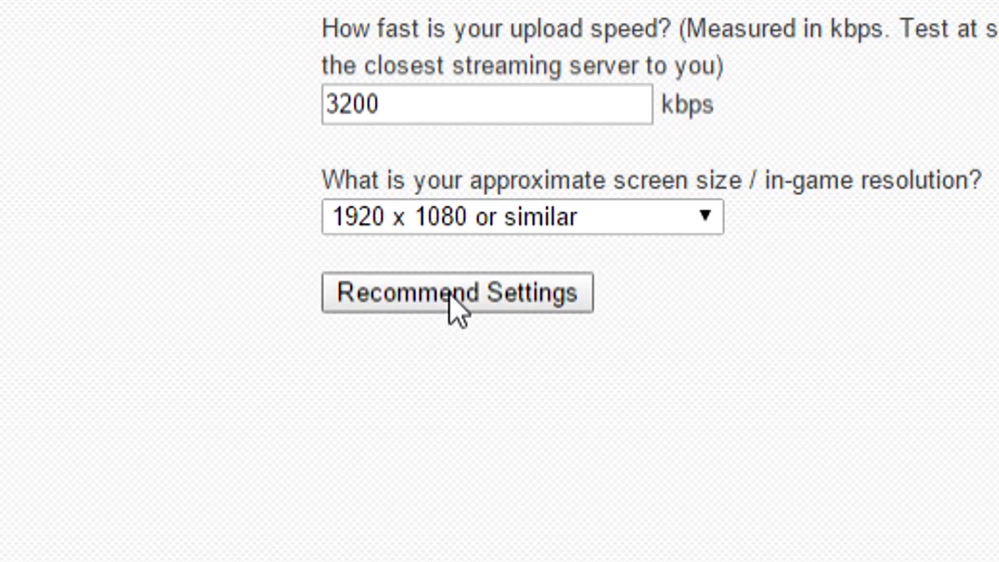
click(449, 297)
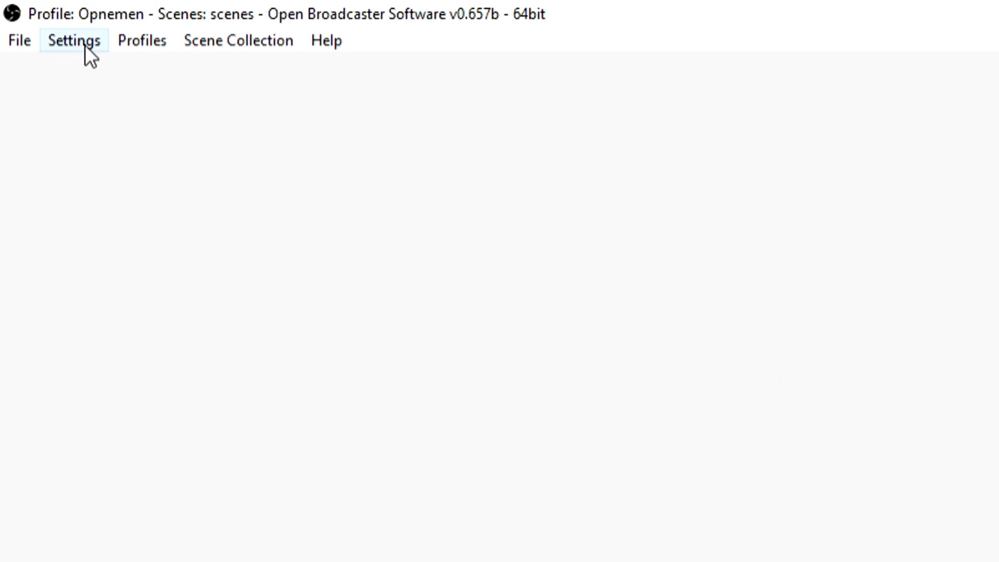
In Encoding settings, enter 2800 for Max Bitrate and Buffer Size, keeping Use Custom Buffer Size checked
click(85, 45)
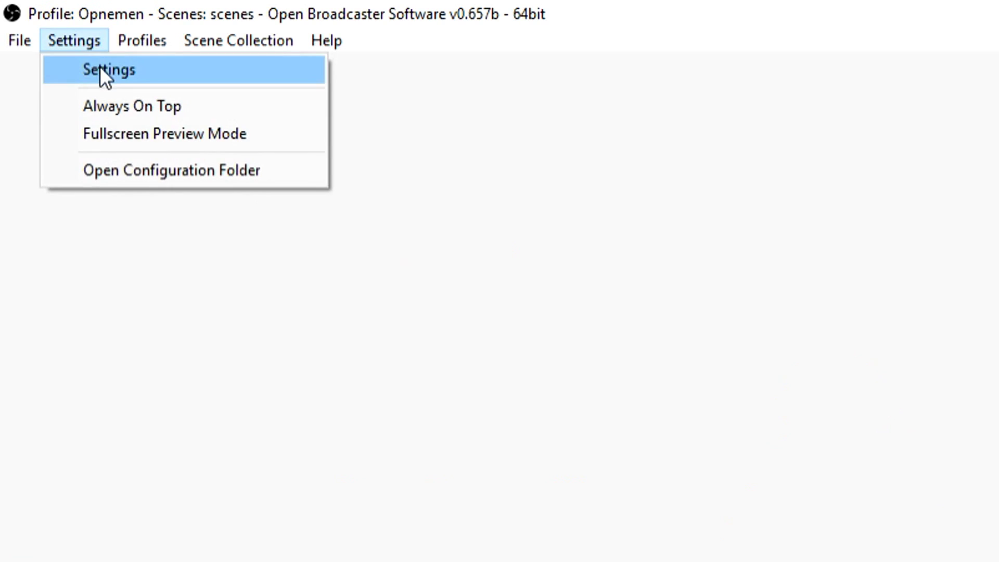
click(100, 69)
click(833, 313)
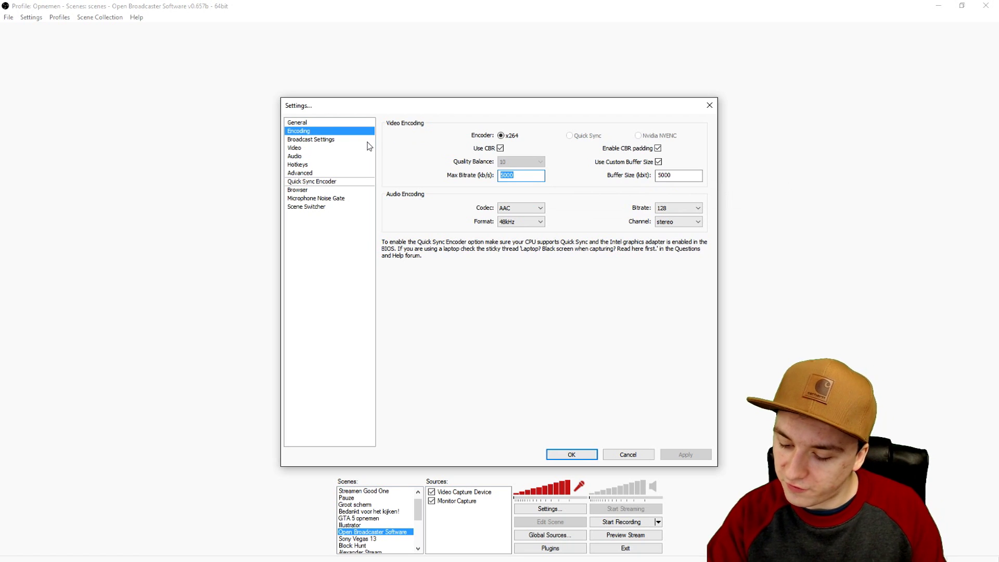
text(2800)
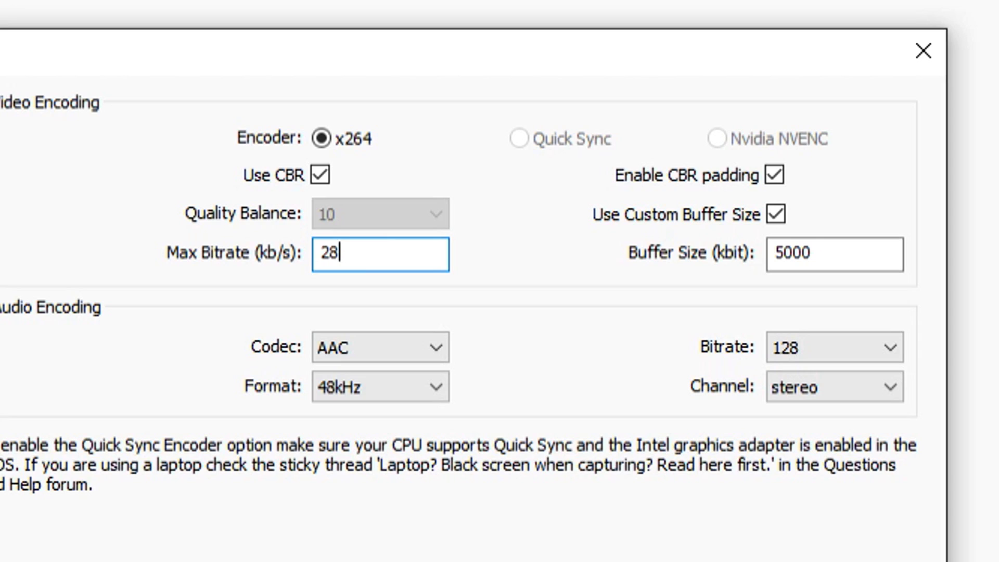
key(Tab)
text(2800)
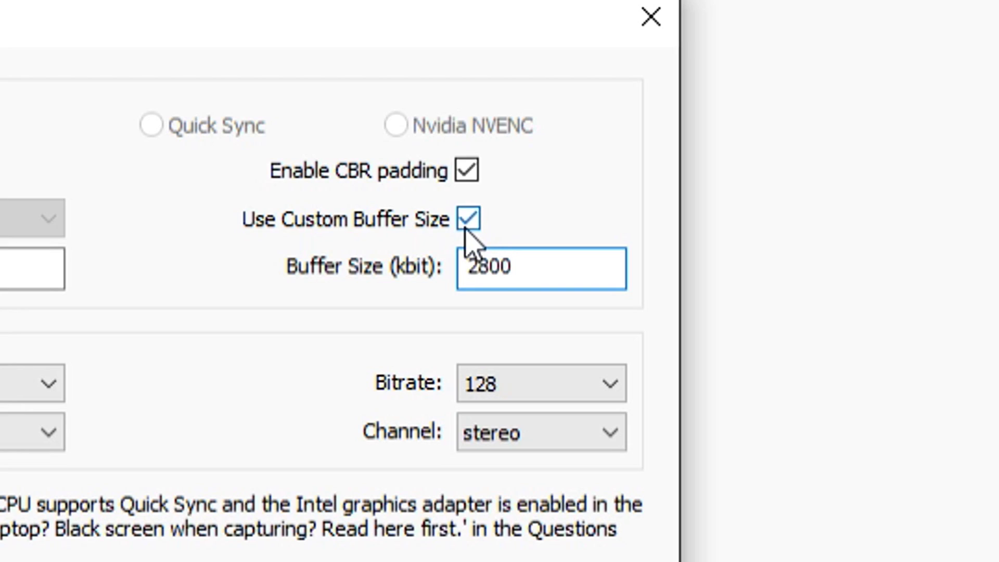
click(467, 223)
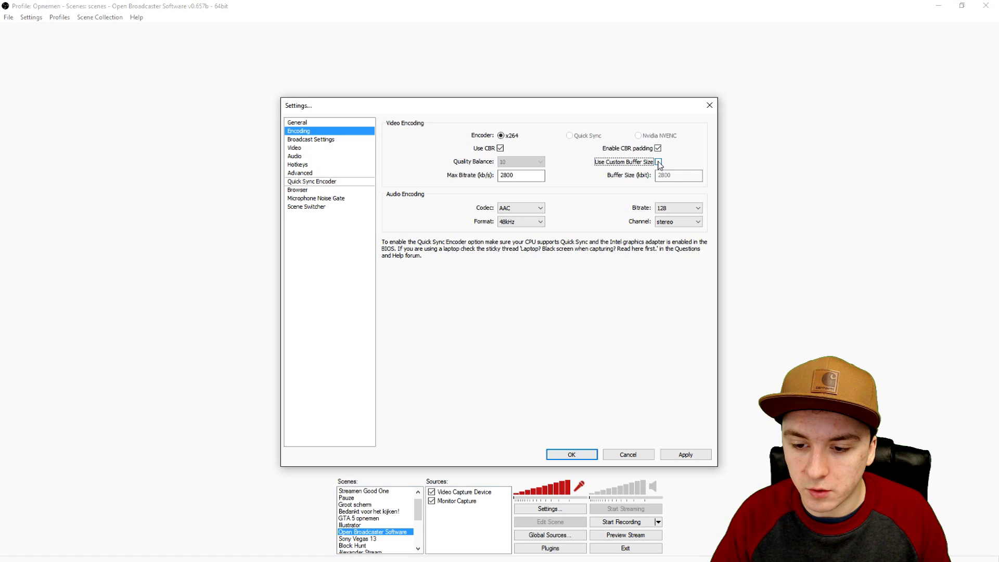
click(658, 162)
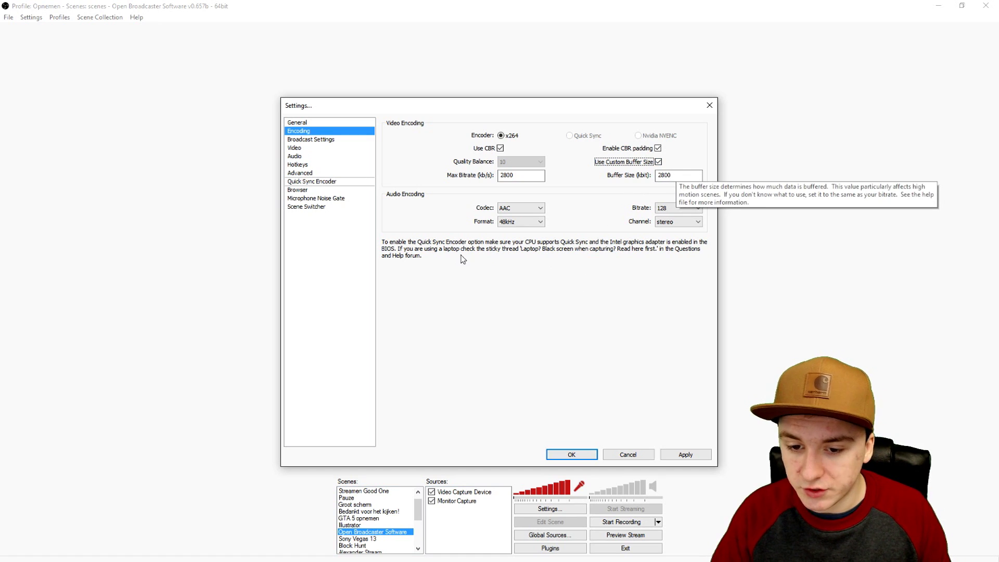
In Broadcast Settings, try Twitch as streaming service and browse its servers, leaving San Francisco
click(332, 141)
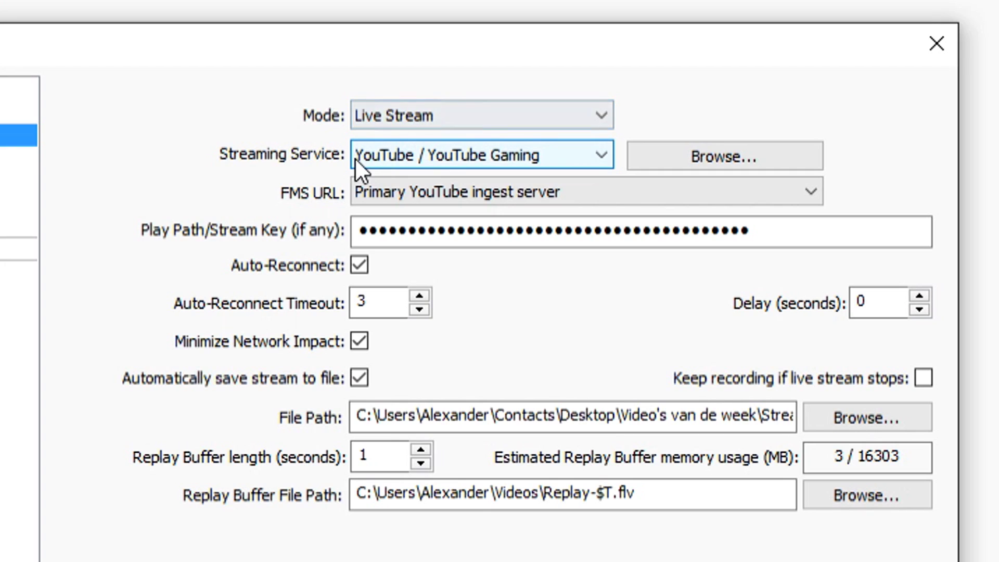
click(489, 161)
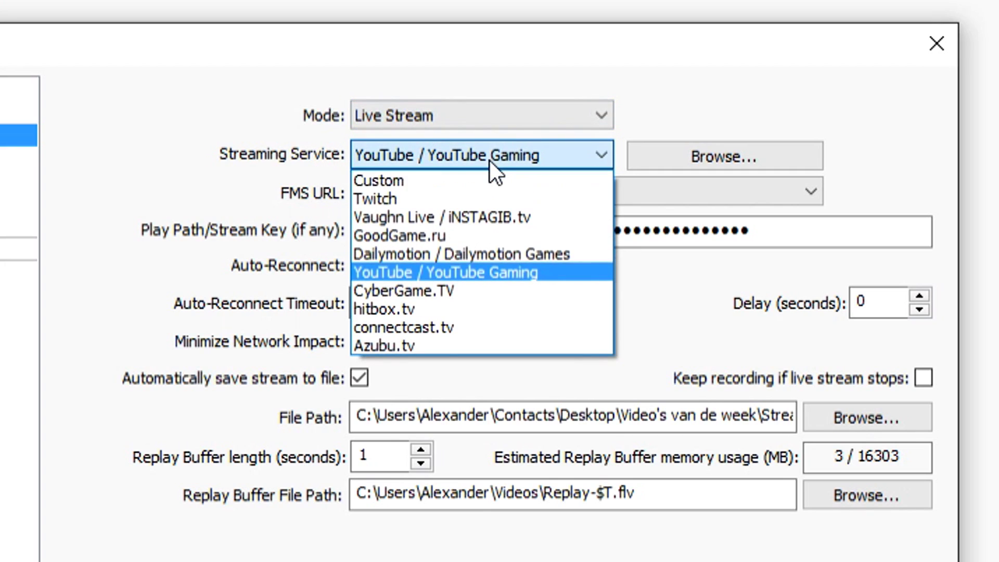
click(473, 198)
click(453, 238)
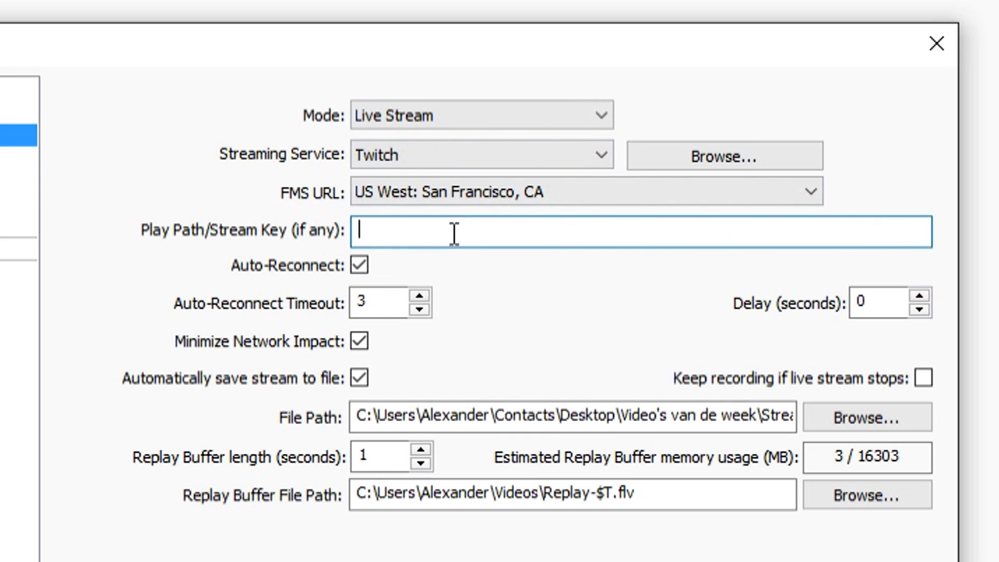
click(441, 199)
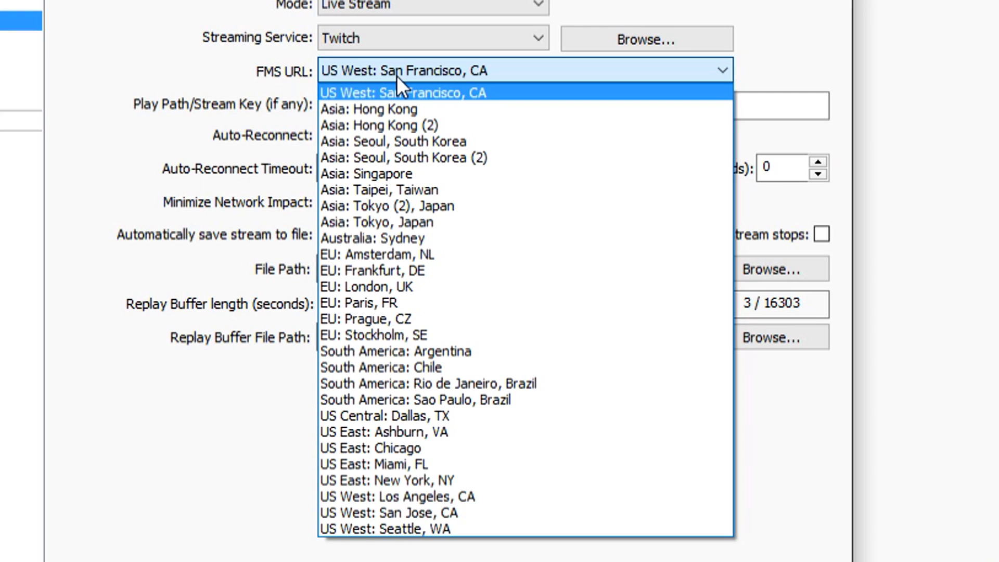
click(353, 82)
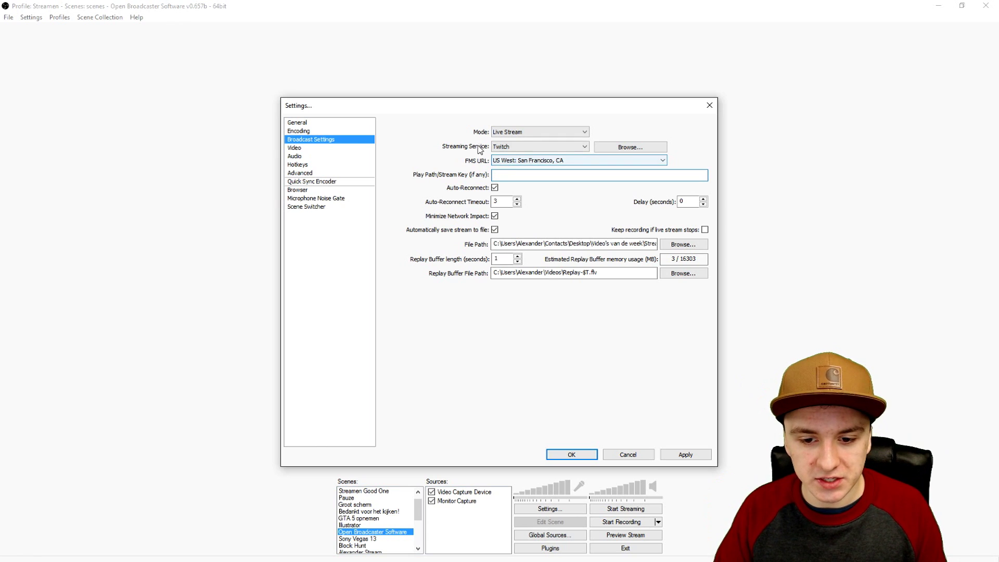
Switch the streaming service back to YouTube / YouTube Gaming, leaving the stream key empty
click(503, 147)
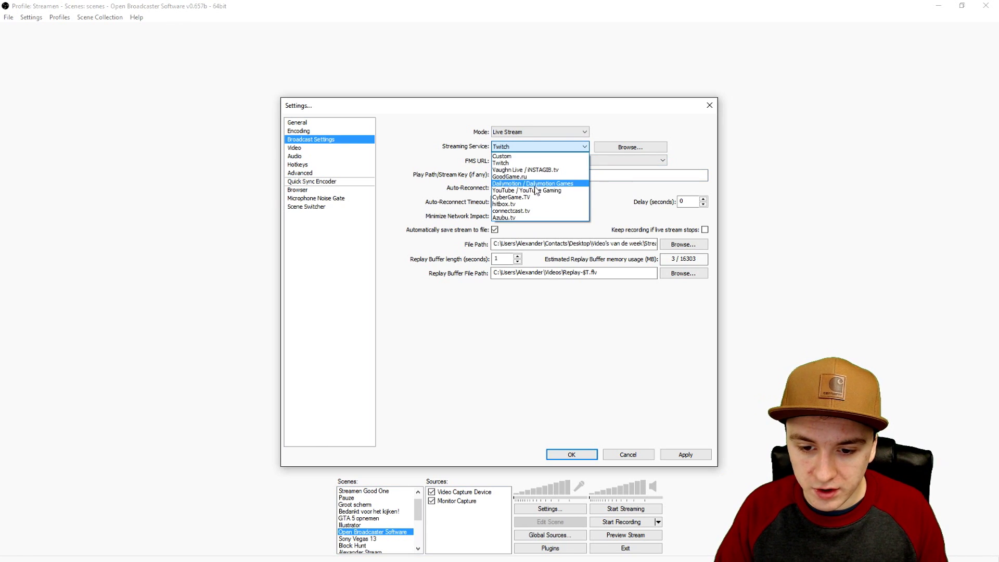
click(526, 190)
click(524, 175)
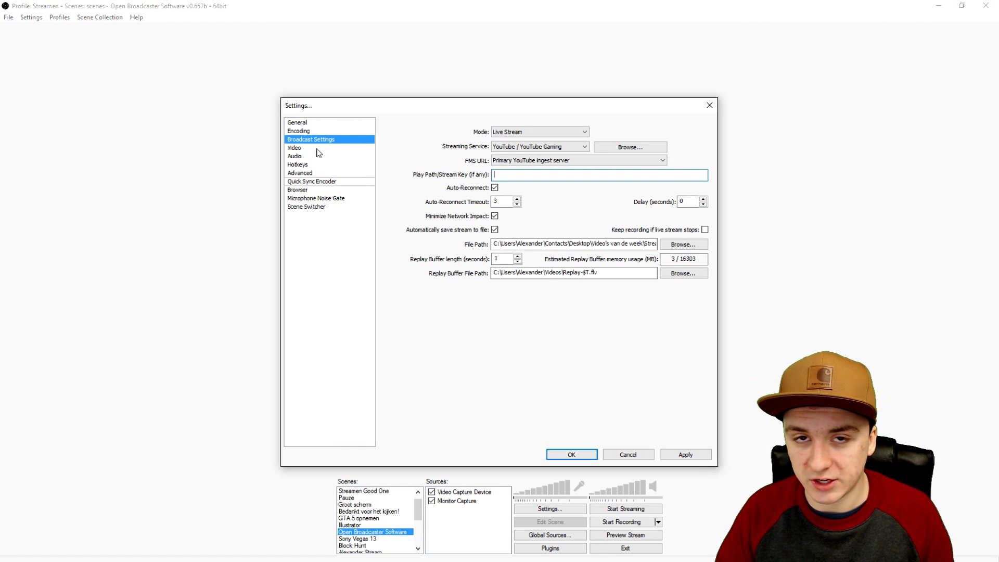
click(295, 147)
Apply the broadcast changes and check the Video Adapter list without changing it
click(459, 323)
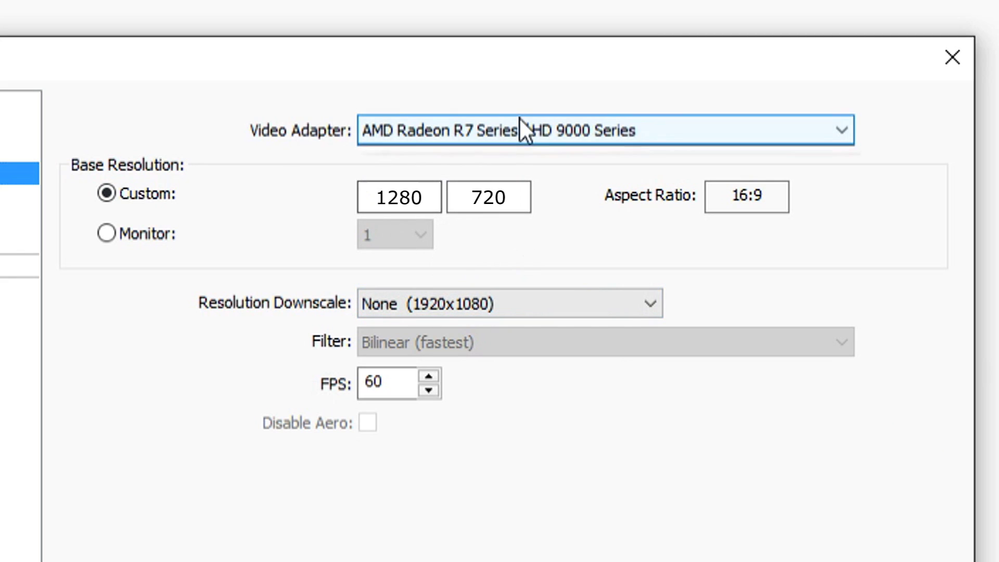
click(519, 130)
click(486, 174)
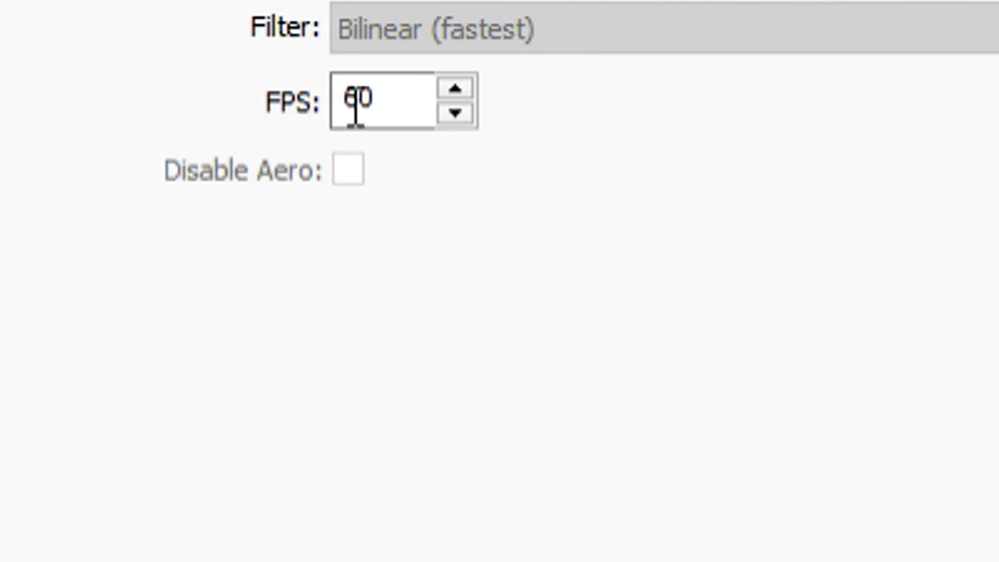
Set the FPS field back to 60 after trying 30 and 50
click(355, 112)
drag(411, 97, 104, 73)
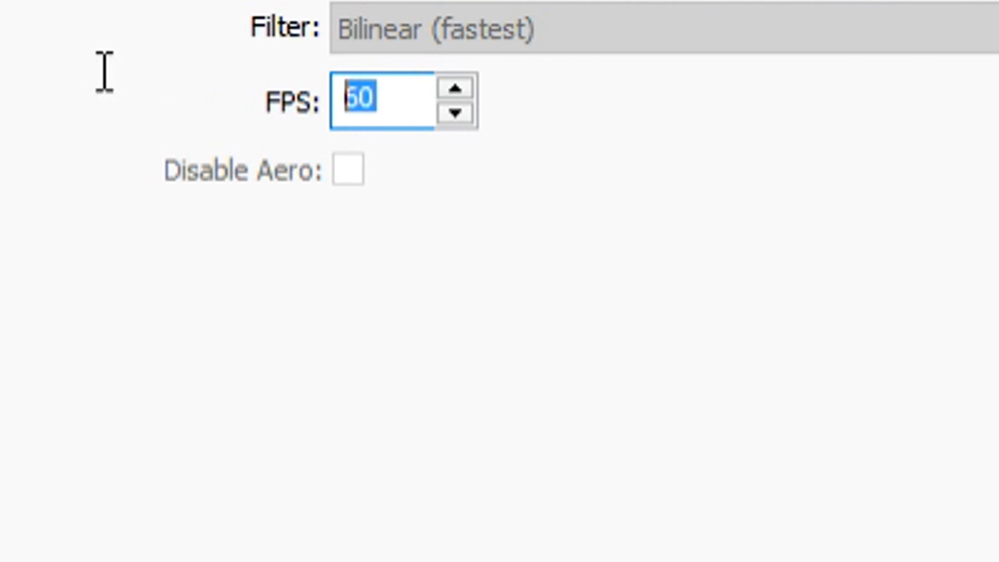
text(30)
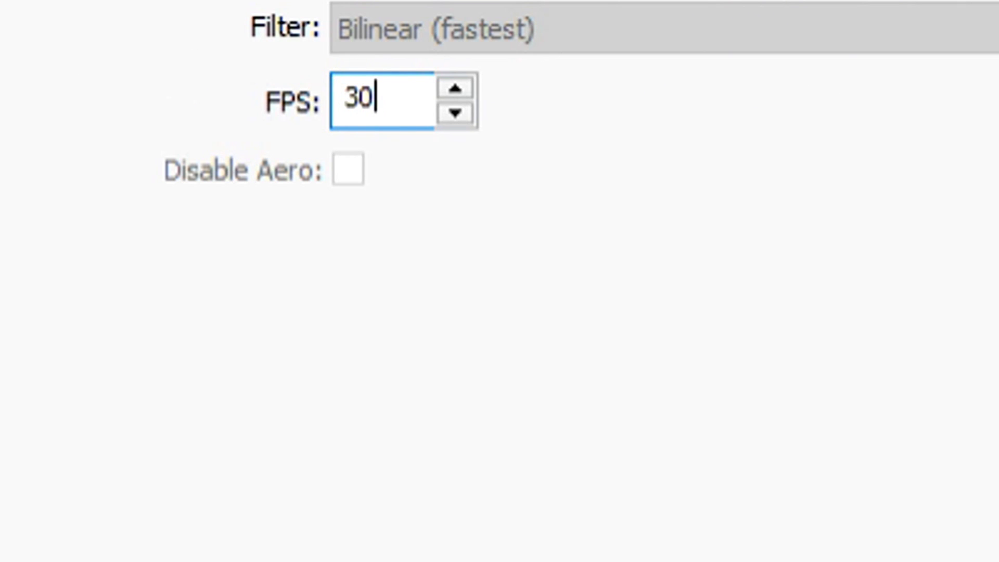
key(BackSpace)
key(BackSpace)
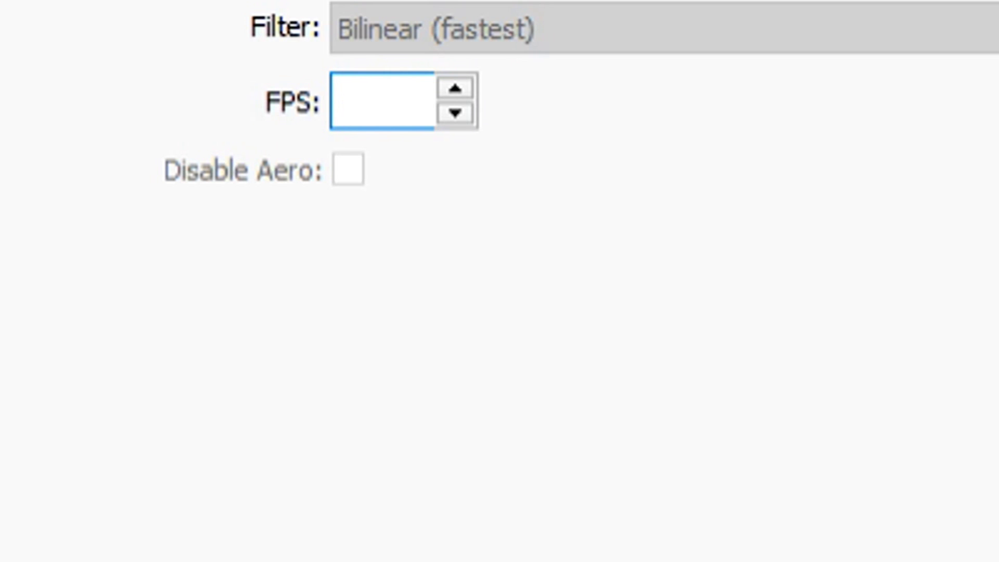
text(50)
key(BackSpace)
key(BackSpace)
text(60)
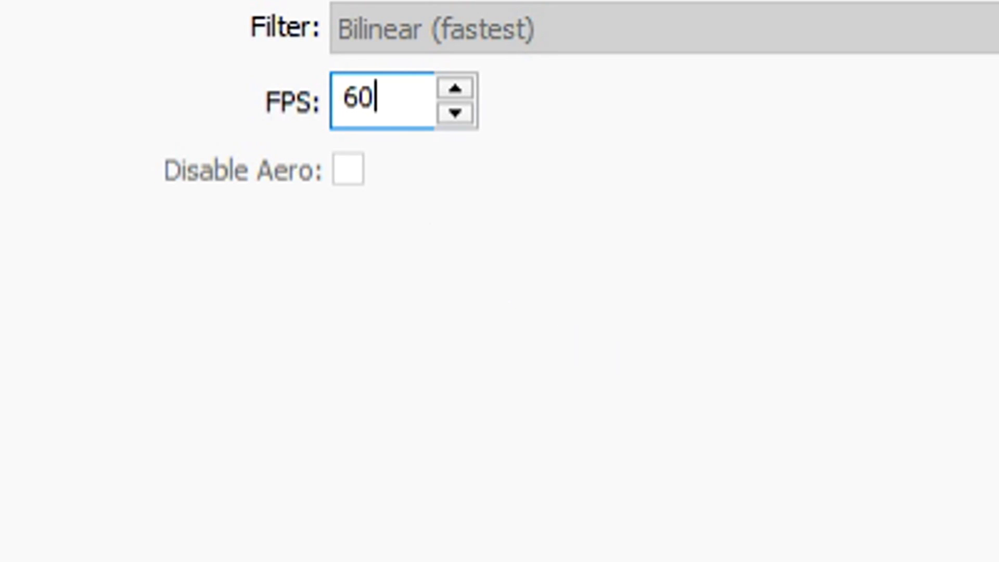
click(470, 235)
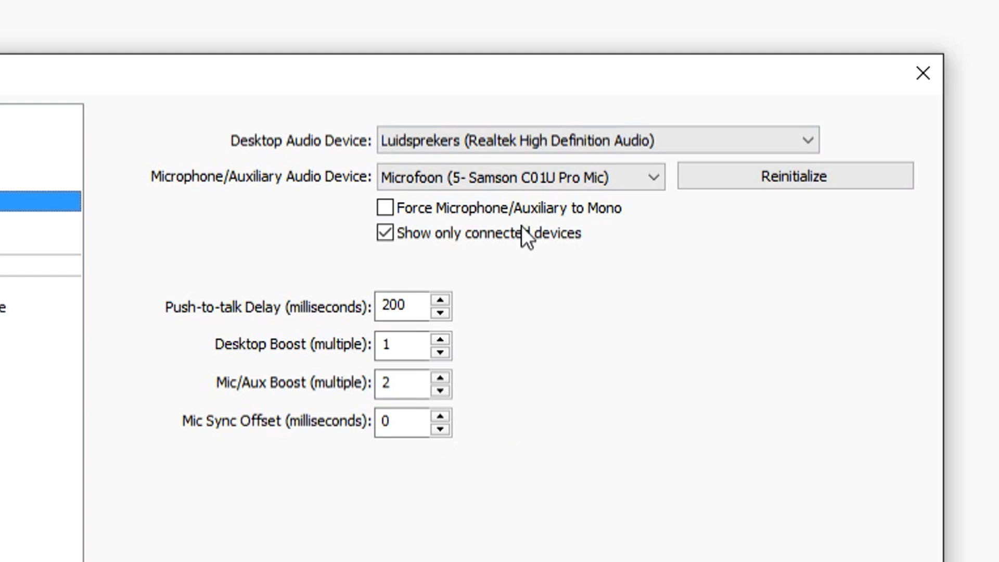
Keep Realtek speakers as desktop audio and the Samson C01U Pro Mic as microphone
click(525, 142)
click(525, 142)
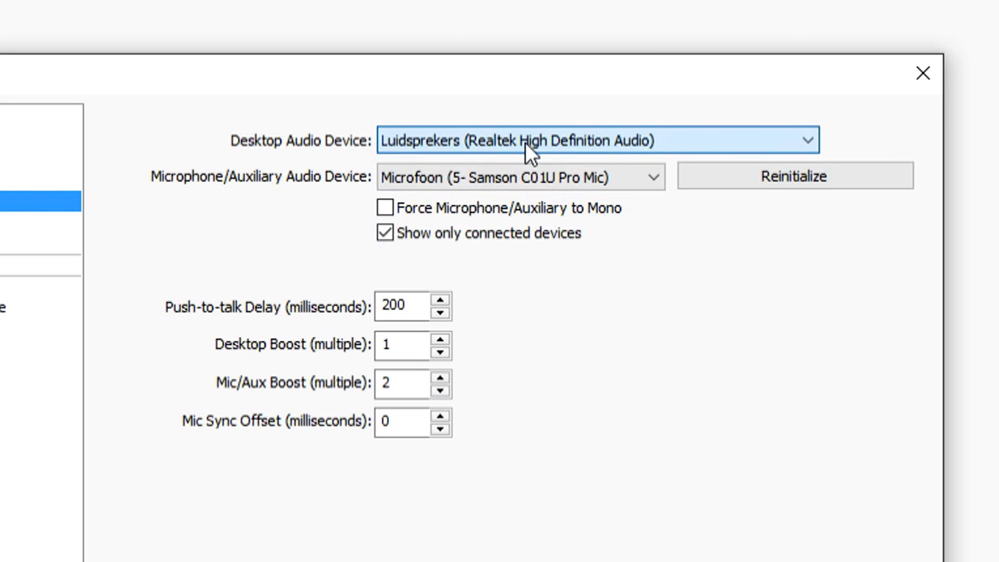
click(525, 142)
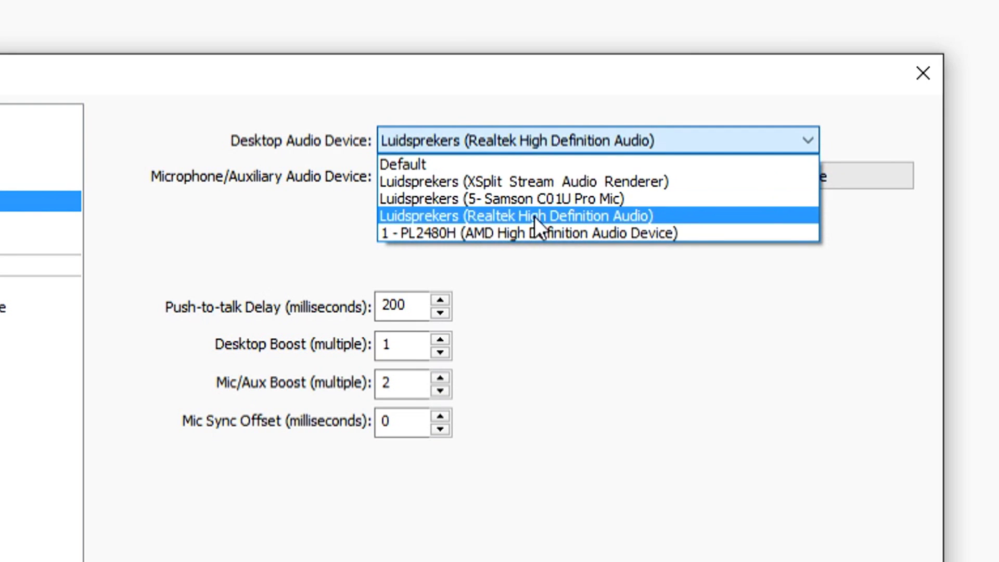
click(535, 216)
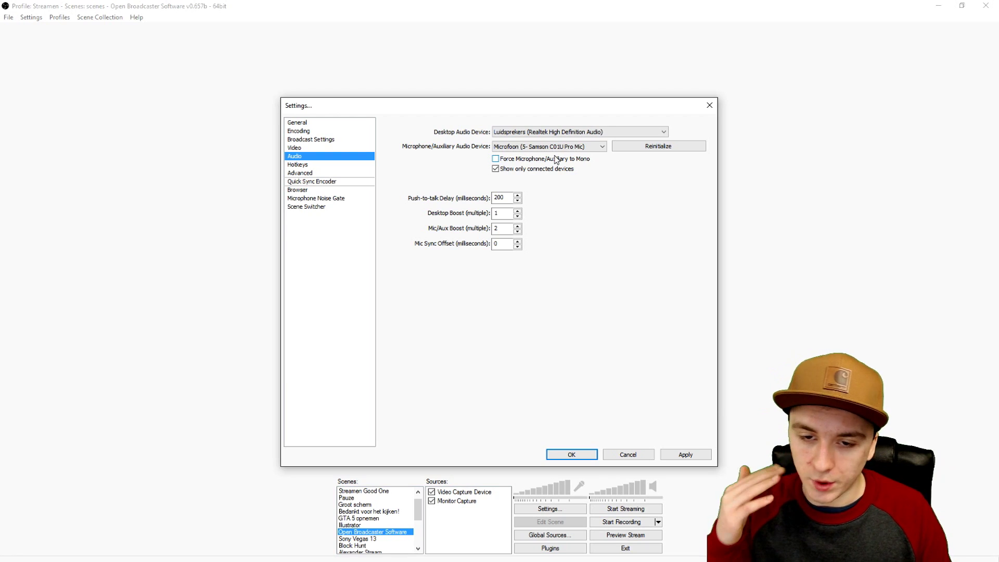
click(541, 148)
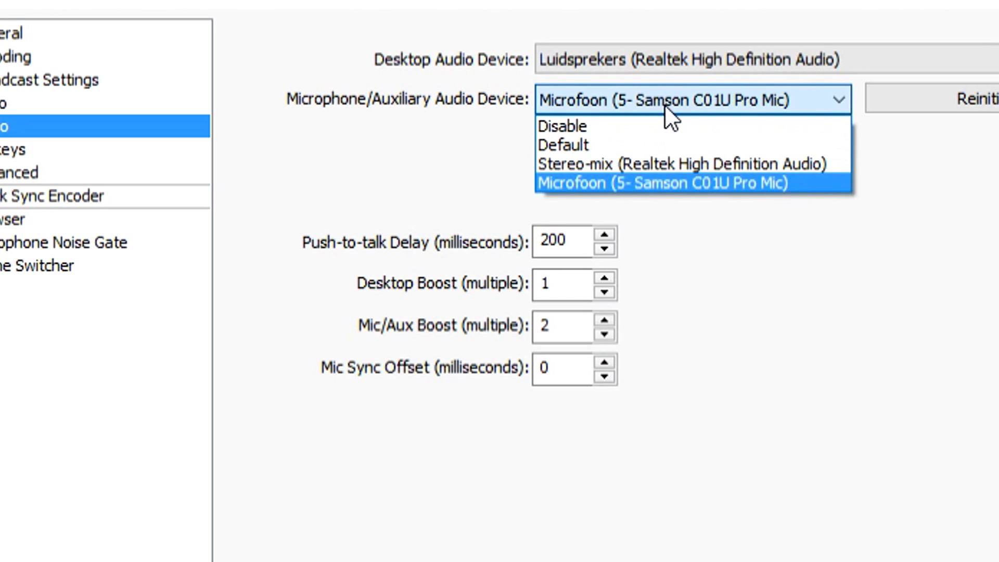
click(628, 184)
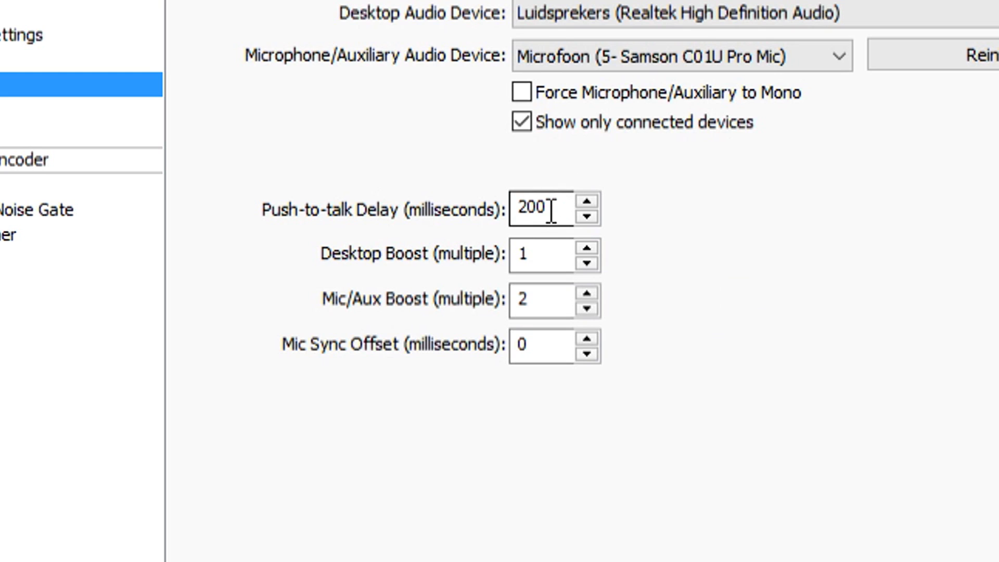
click(31, 109)
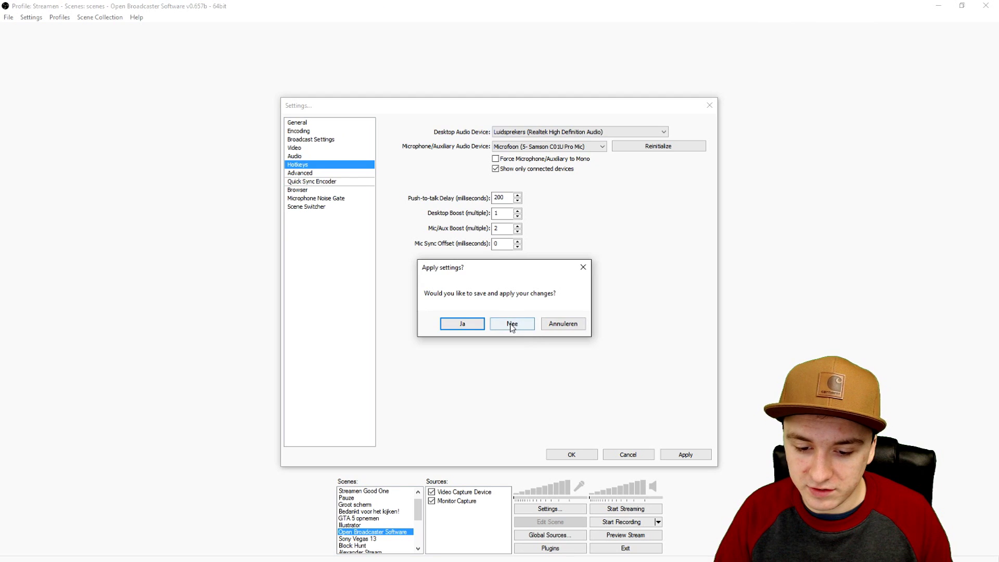
Decline the Apply settings prompt, then go through Advanced and General back to Video
click(511, 325)
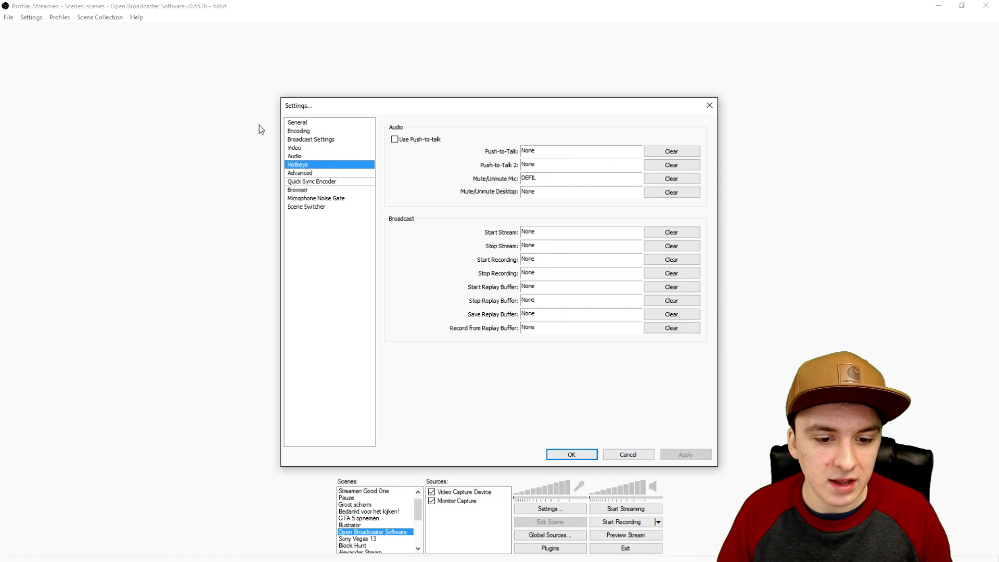
click(291, 173)
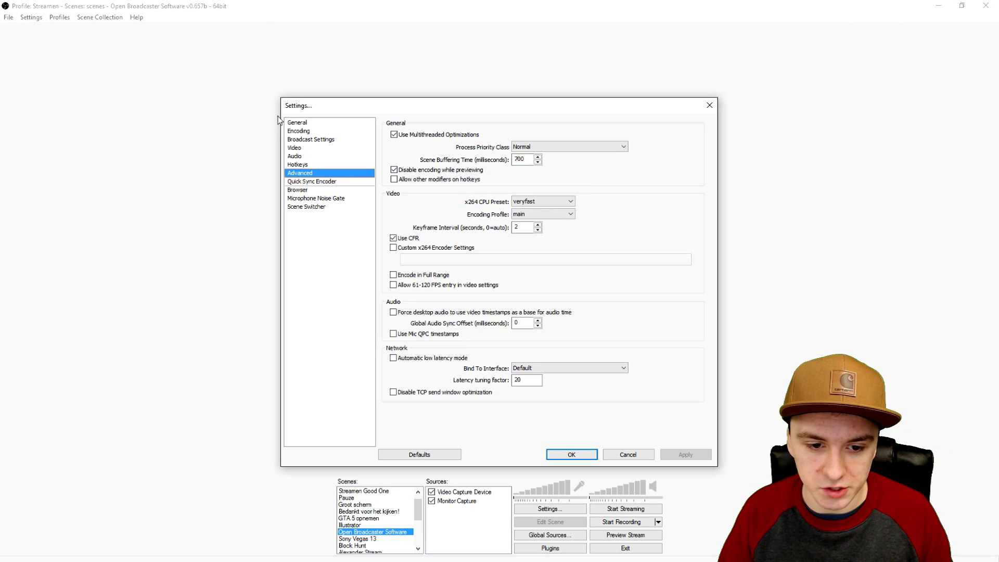
click(294, 123)
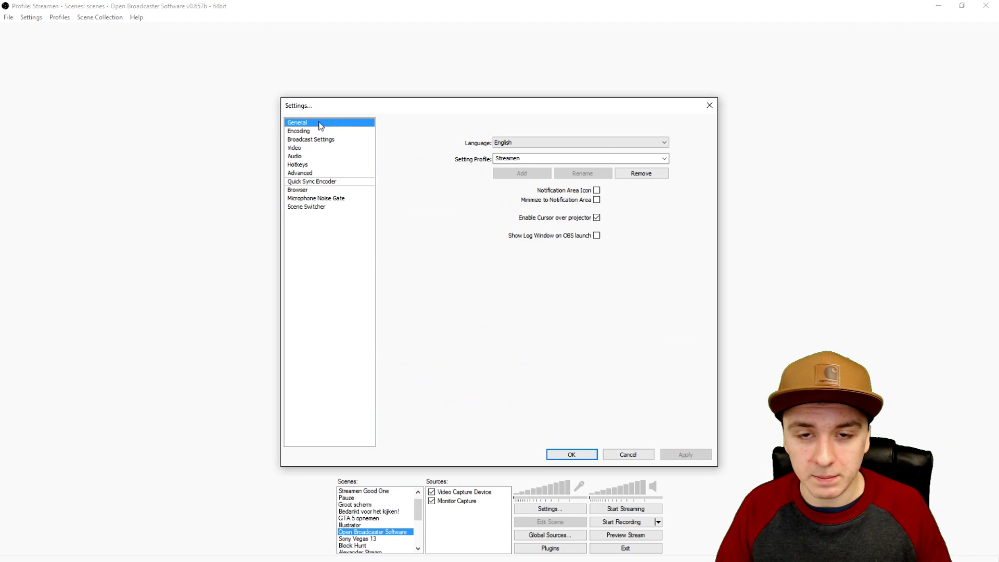
click(322, 148)
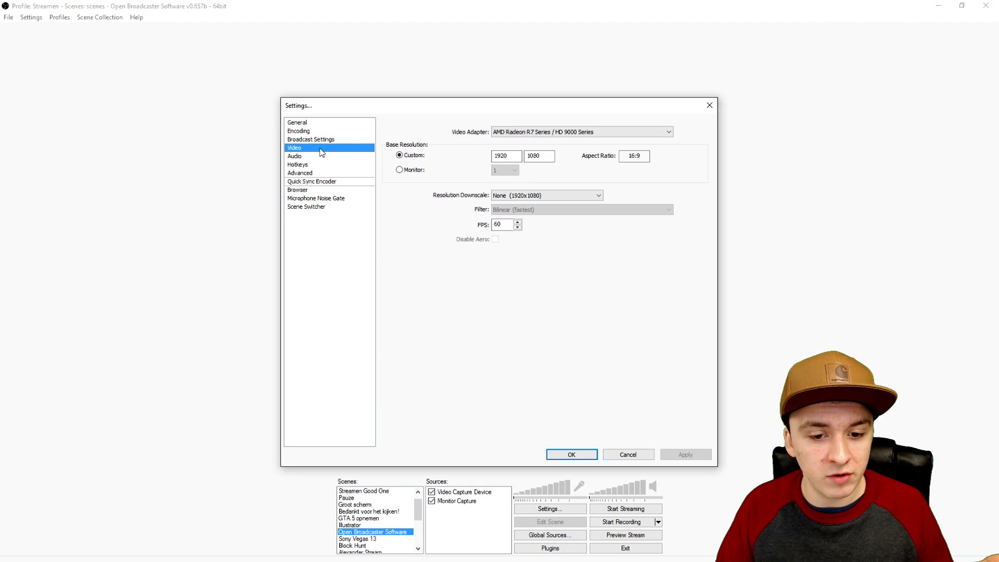